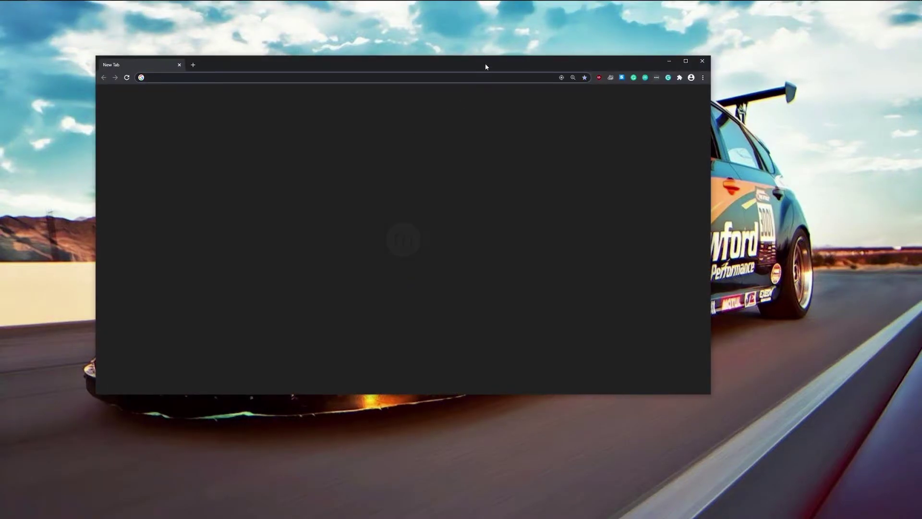
Search Google for 'teamspeak' and download the TeamSpeak 3 client installer from teamspeak.com.
double_click(485, 67)
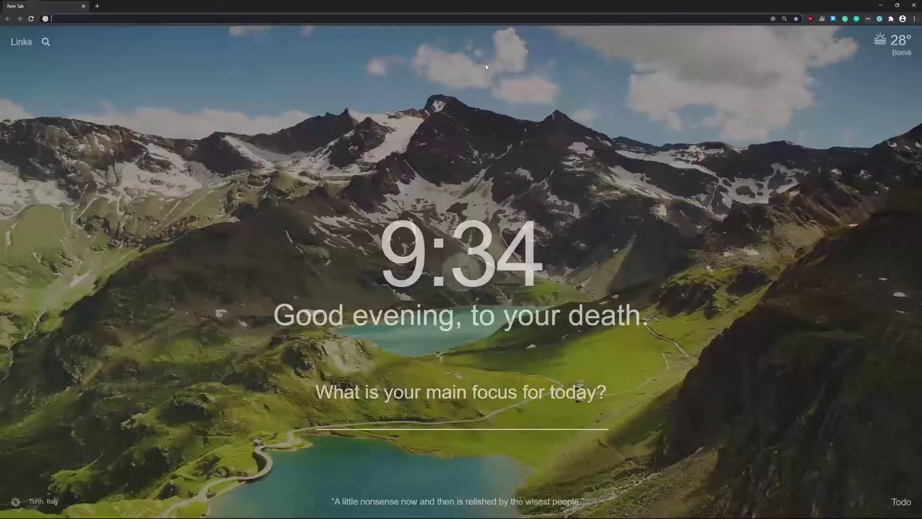
type("teamspeak")
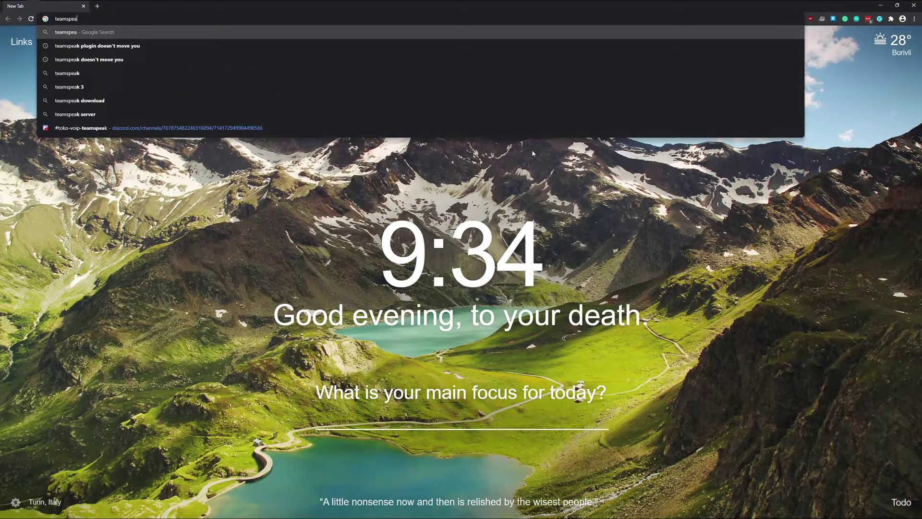
key("Return")
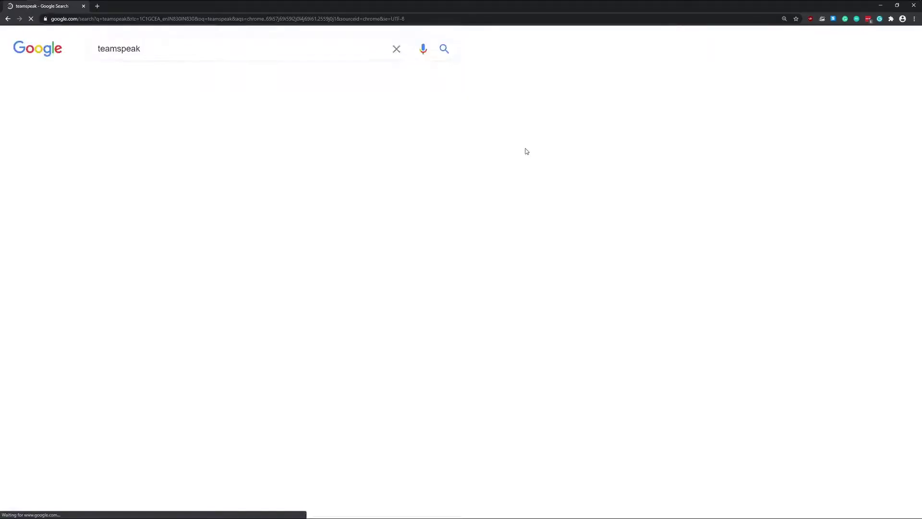
left_click(157, 139)
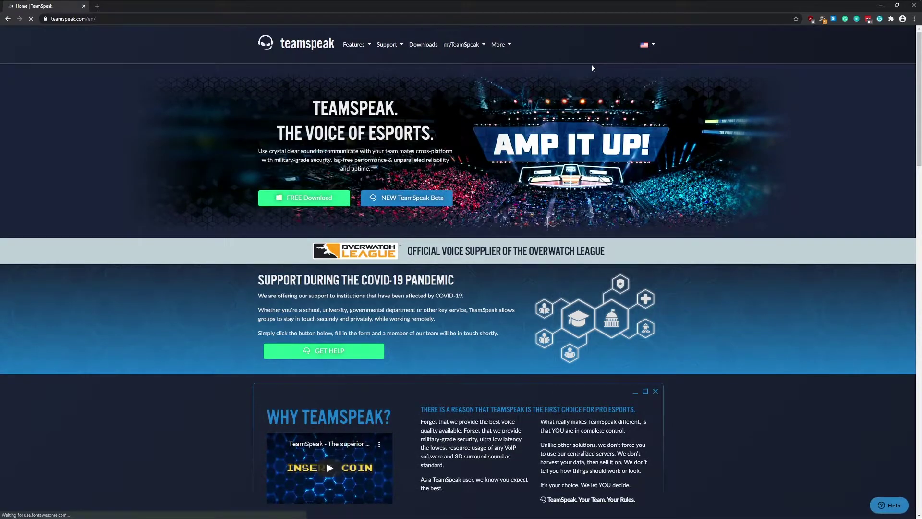
left_click(328, 200)
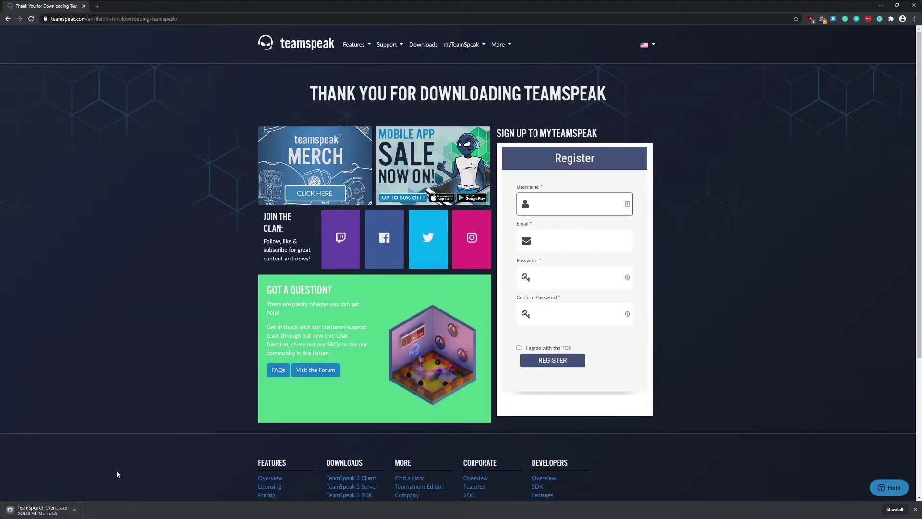
key("super+d")
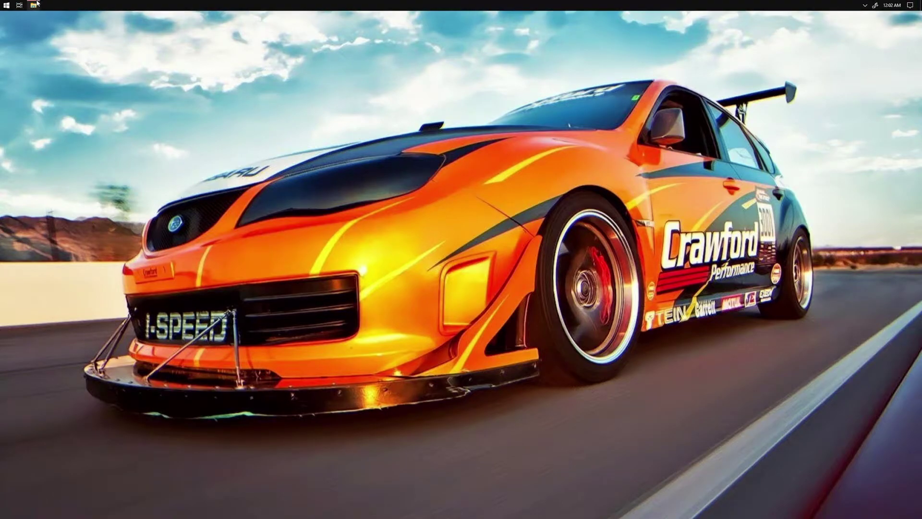
Run the downloaded TeamSpeak 3 client installer from the downloads folder.
left_click(35, 6)
left_click(185, 199)
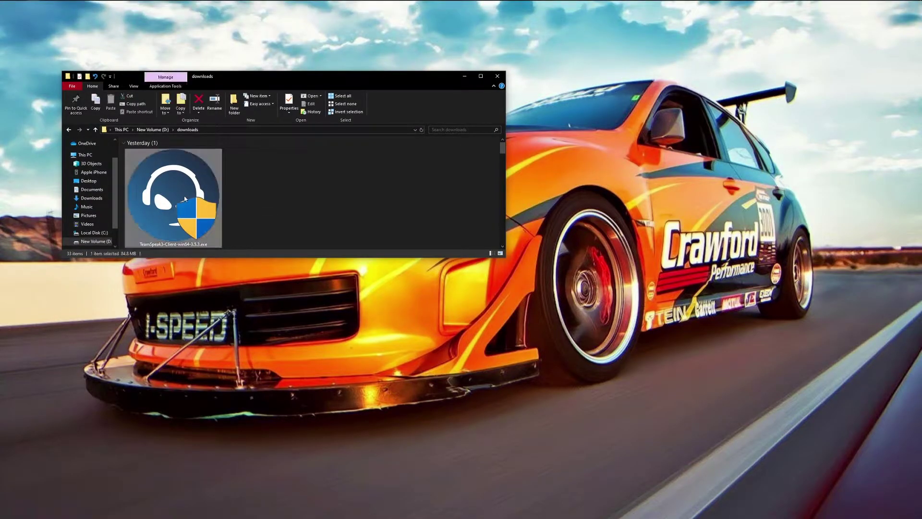
double_click(185, 199)
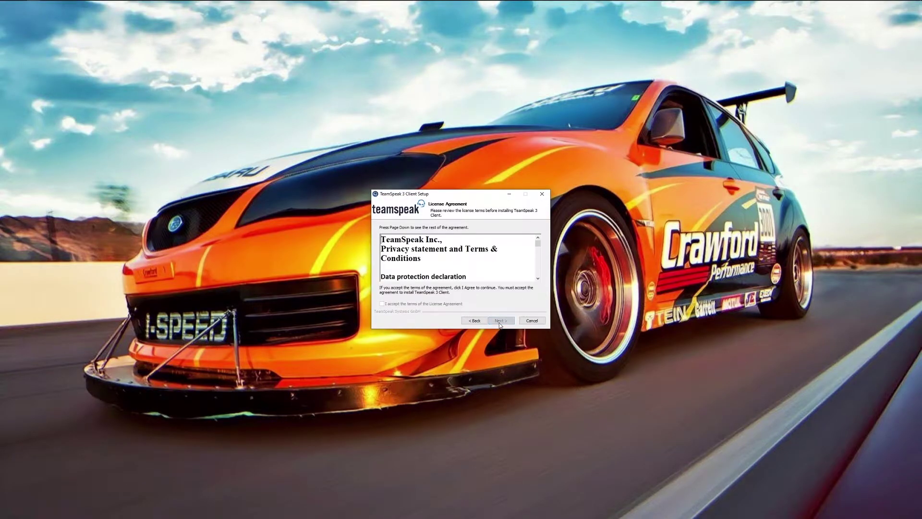
Accept the license and install for all users in the default folder, skipping Overwolf and auto-launch.
scroll(535, 254, "down", 15)
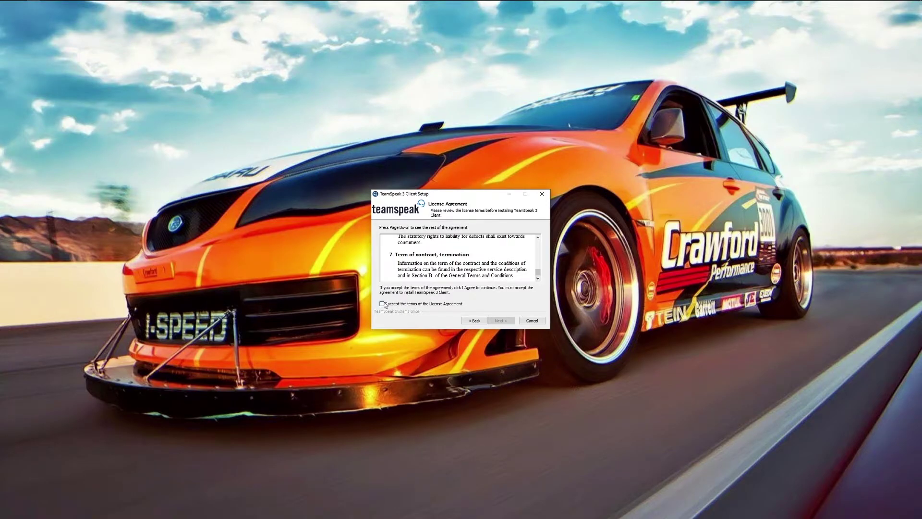
left_click(382, 303)
left_click(498, 322)
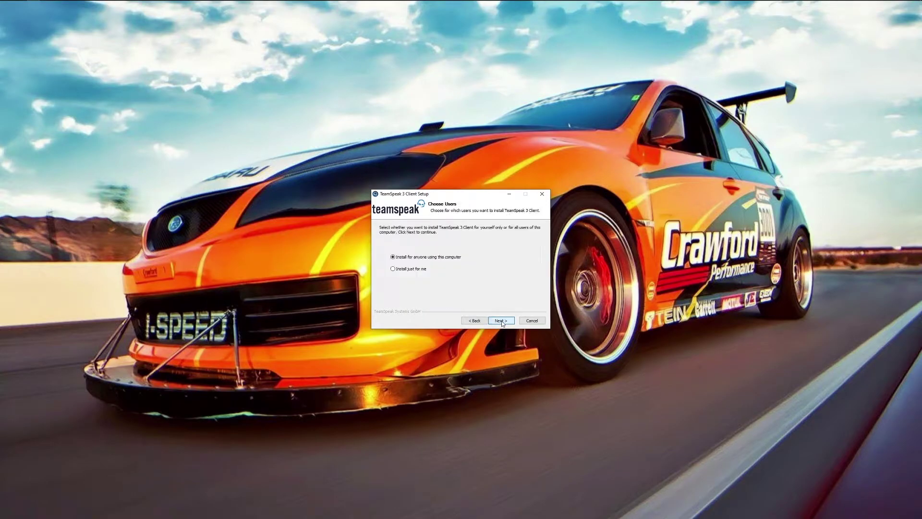
left_click(501, 324)
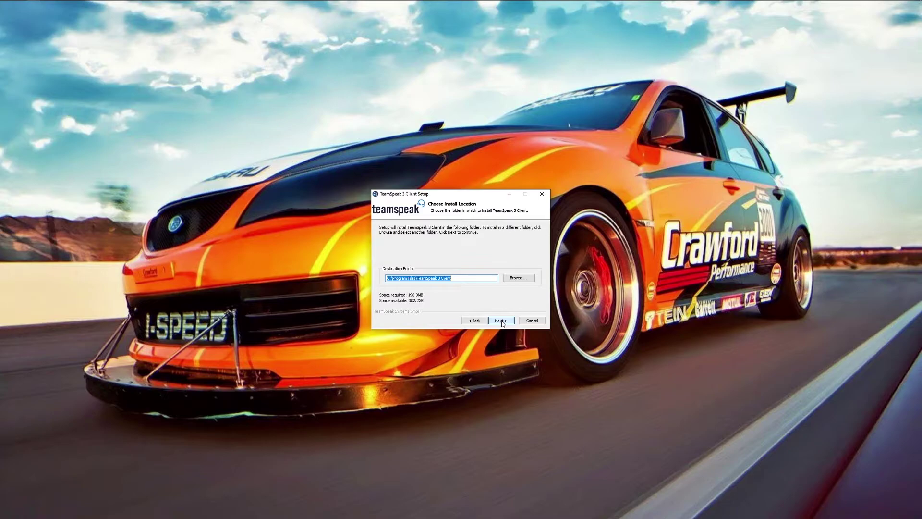
left_click(502, 322)
left_click(503, 323)
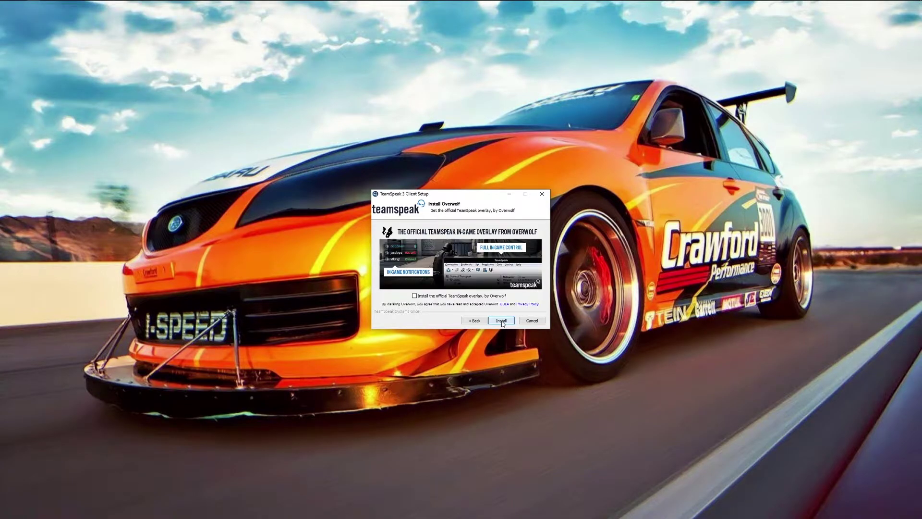
left_click(502, 321)
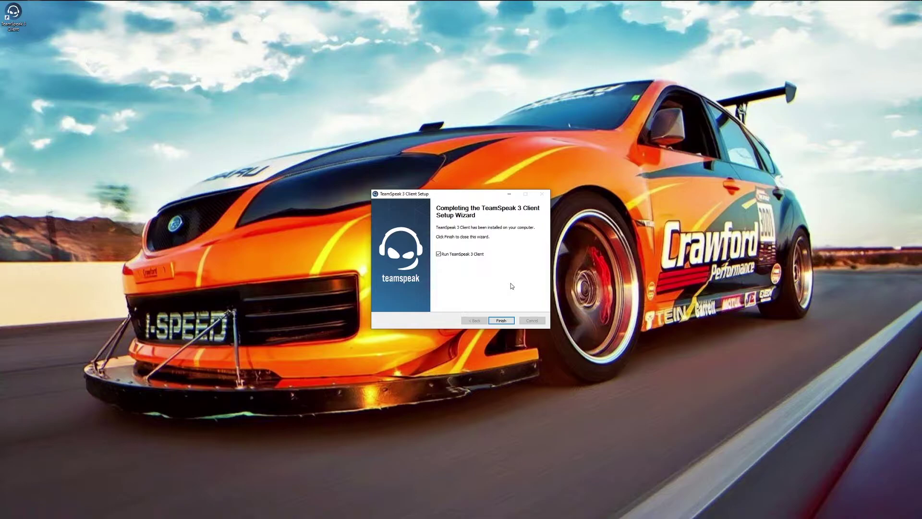
left_click(439, 254)
Close setup, accept TeamSpeak's license, skip the myTeamSpeak and nickname prompts, and maximize the window.
left_click(507, 321)
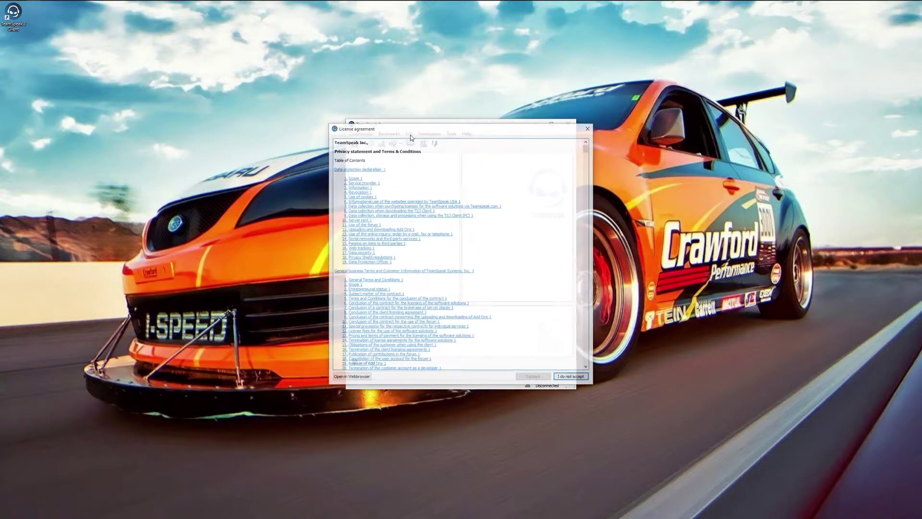
left_click_drag(585, 153, 595, 374)
left_click(539, 378)
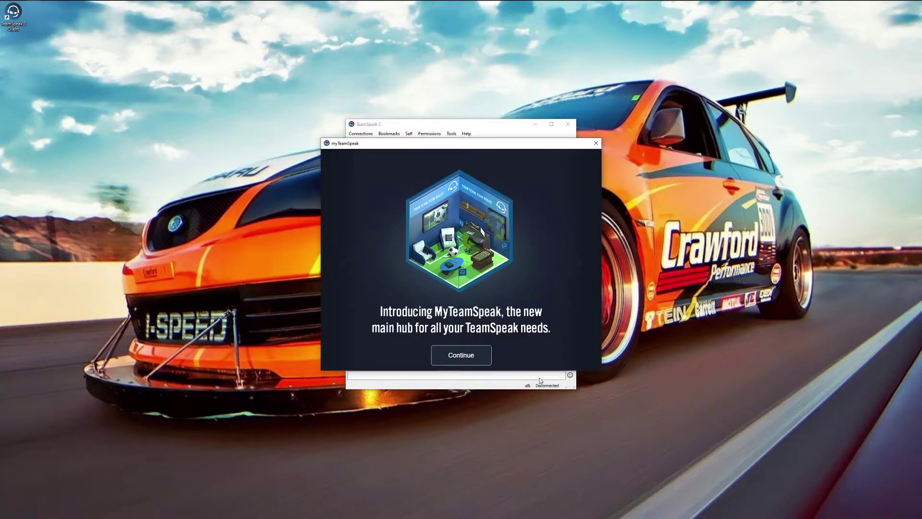
left_click(473, 353)
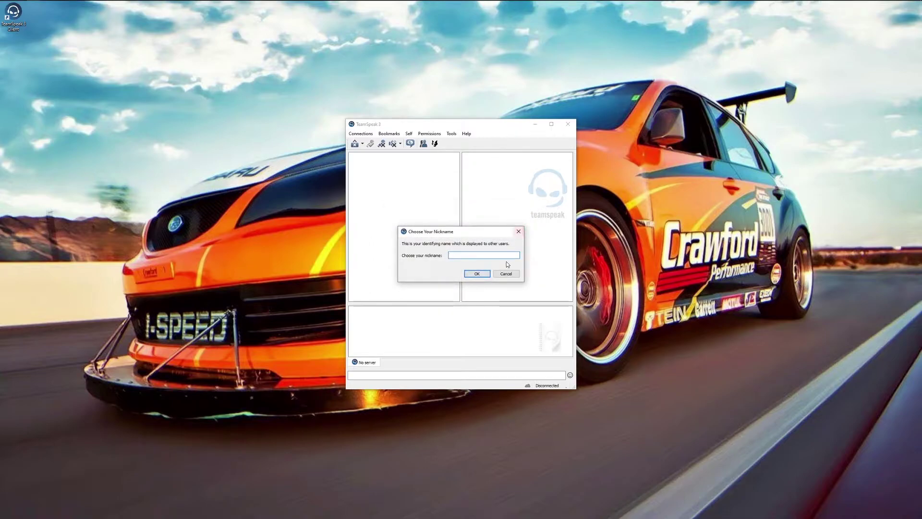
left_click(506, 273)
left_click(548, 124)
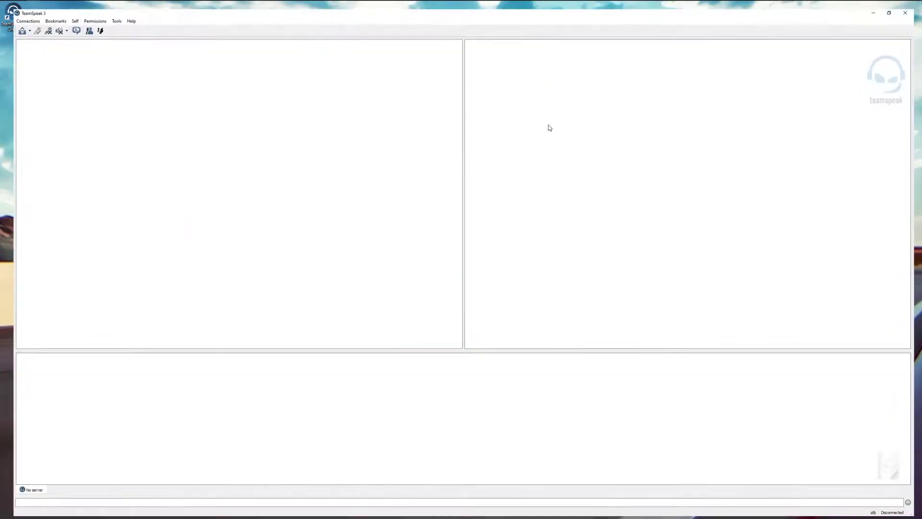
Connect to the AOGPD server under a new nickname and dismiss its welcome message.
left_click(20, 12)
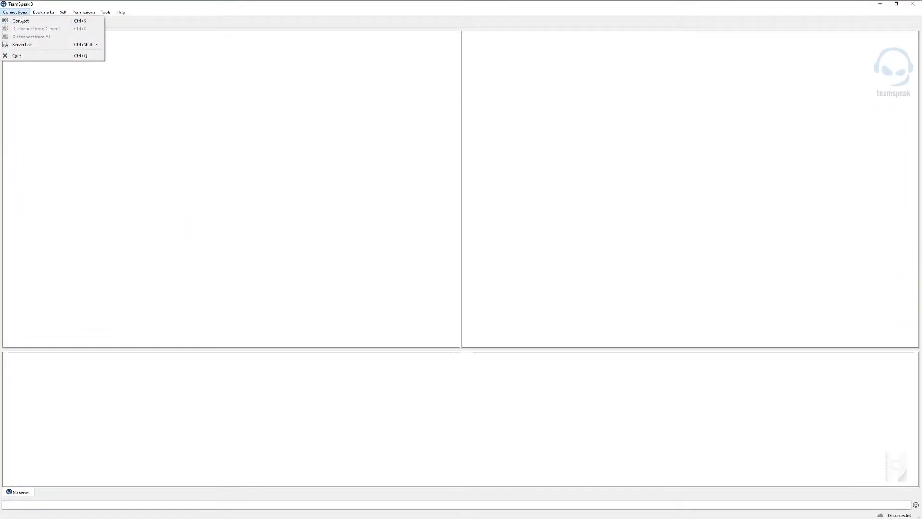
left_click(19, 20)
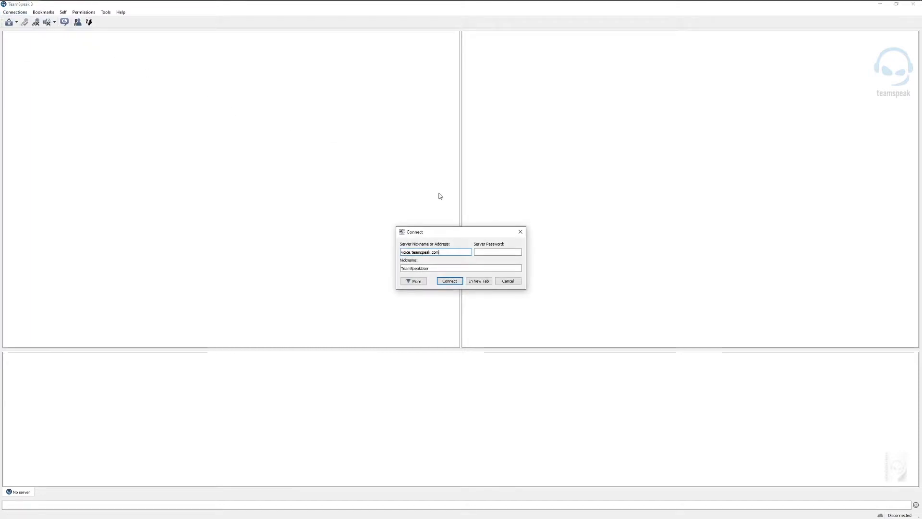
key("ctrl+a")
key("BackSpace")
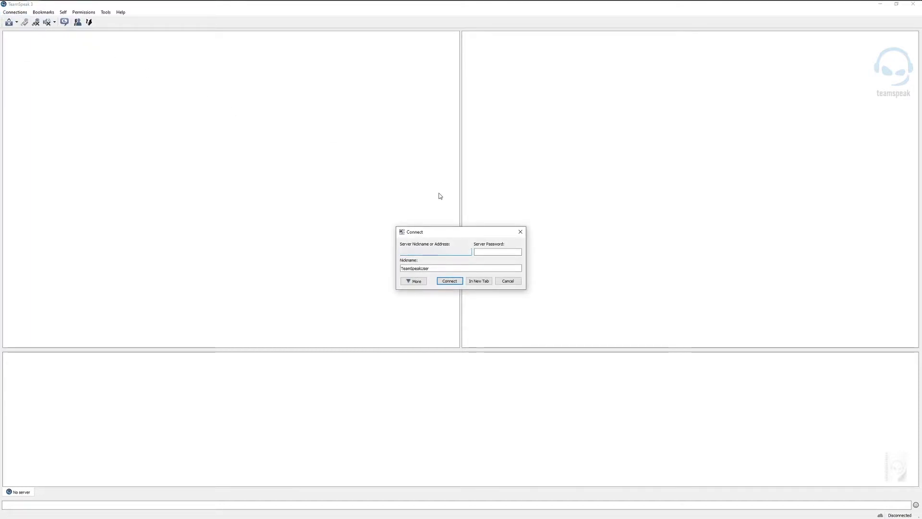
key("Tab")
type("U")
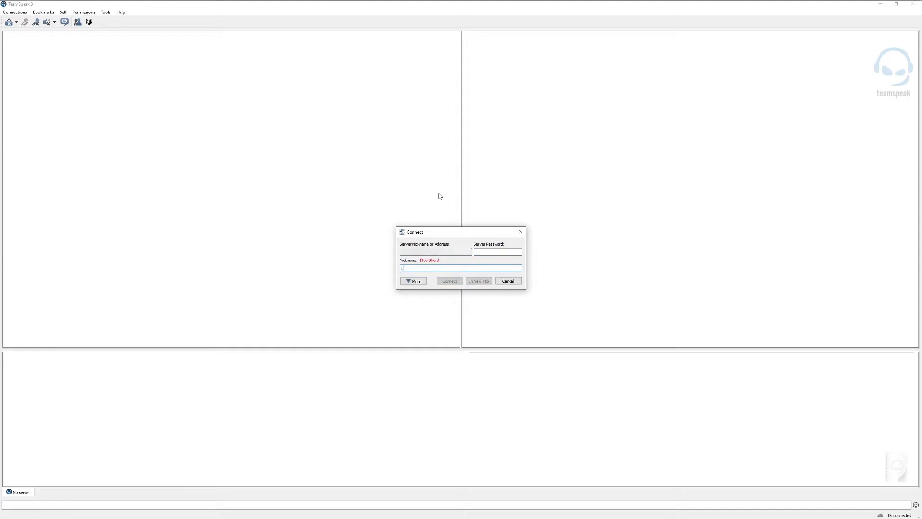
type("ban")
key("Return")
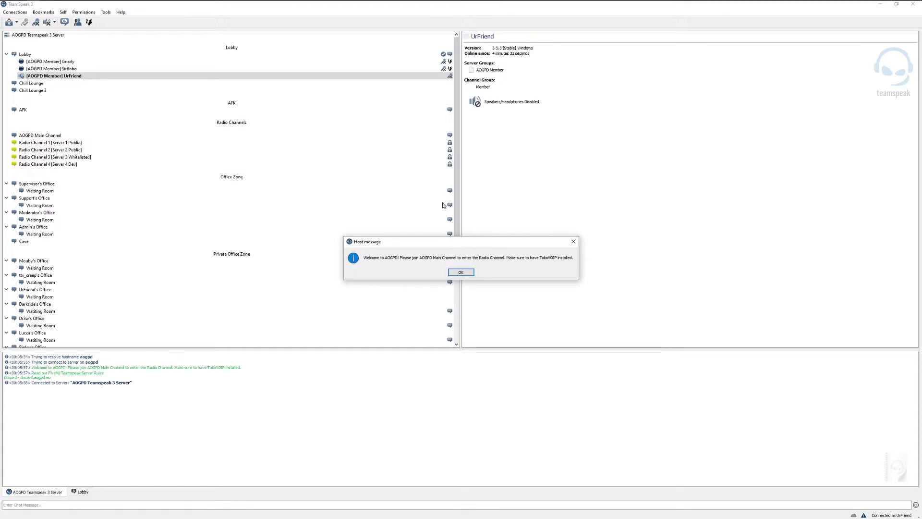
left_click(460, 273)
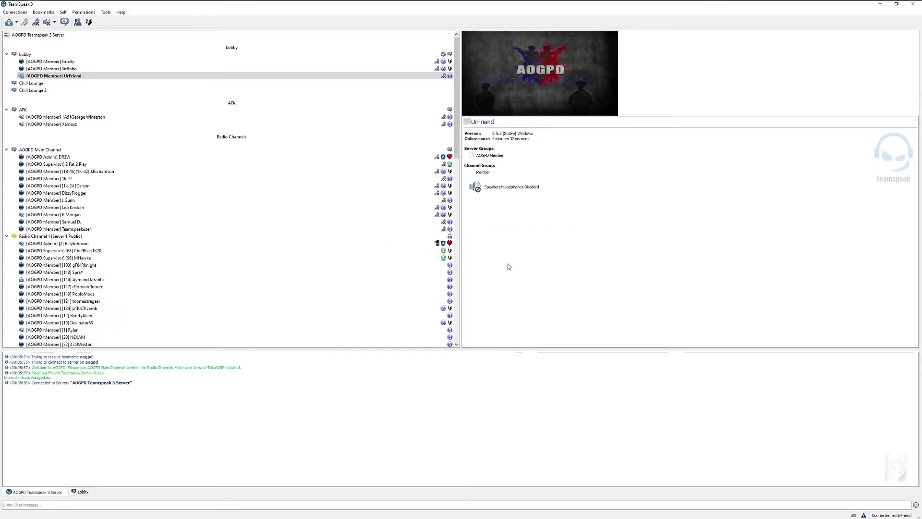
left_click(106, 12)
Choose the playback output device in Options > Playback and apply it.
left_click(137, 170)
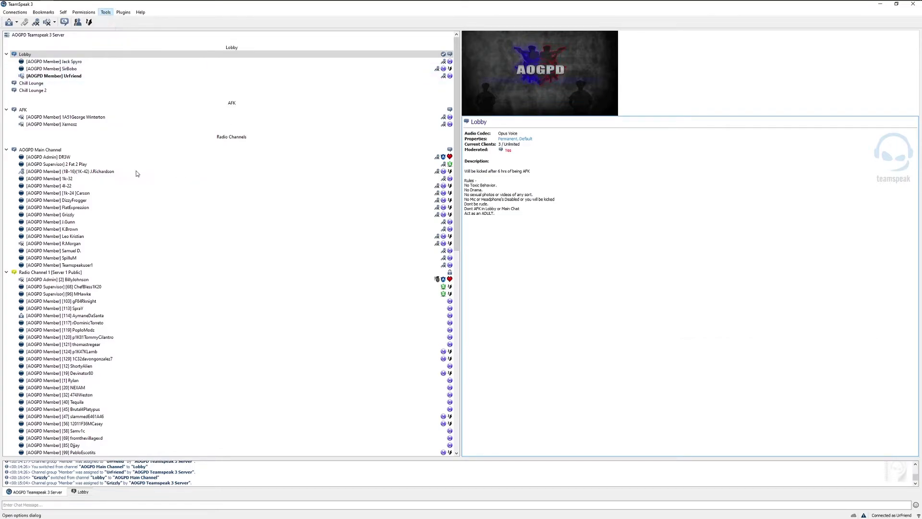
left_click(311, 204)
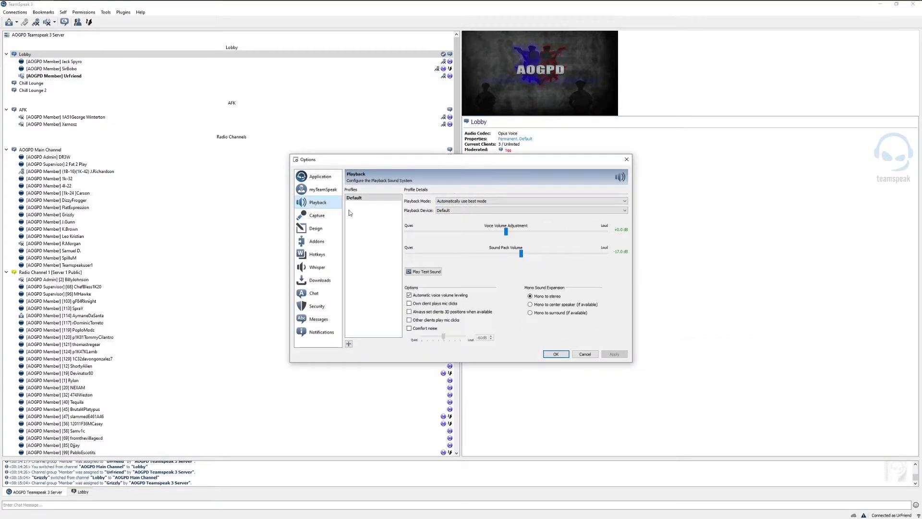
left_click(448, 211)
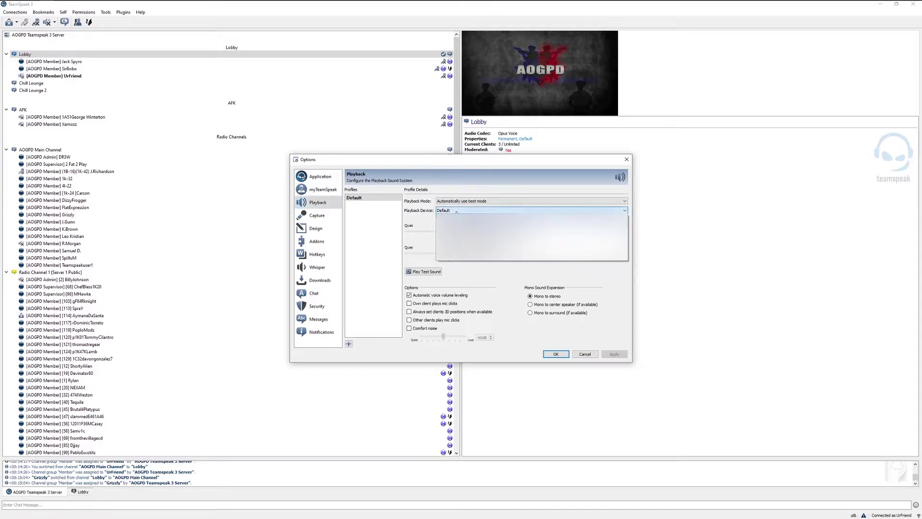
left_click(449, 211)
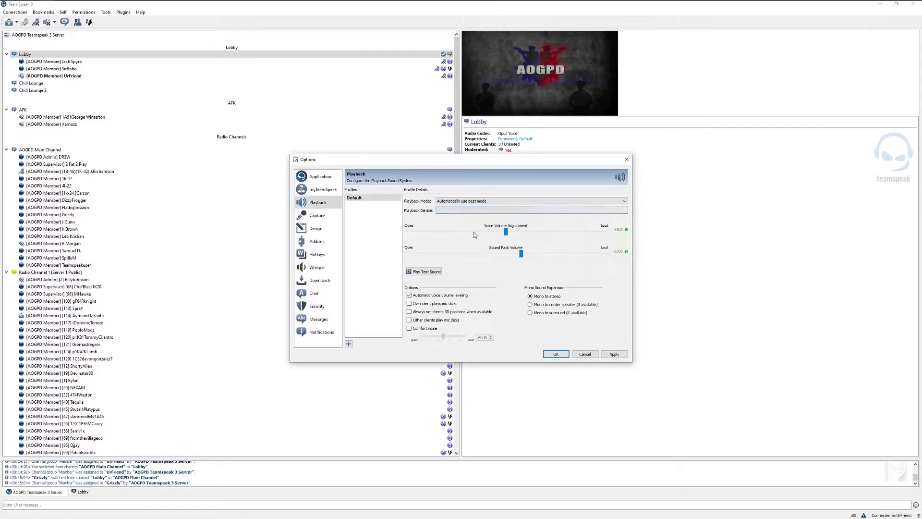
left_click(615, 355)
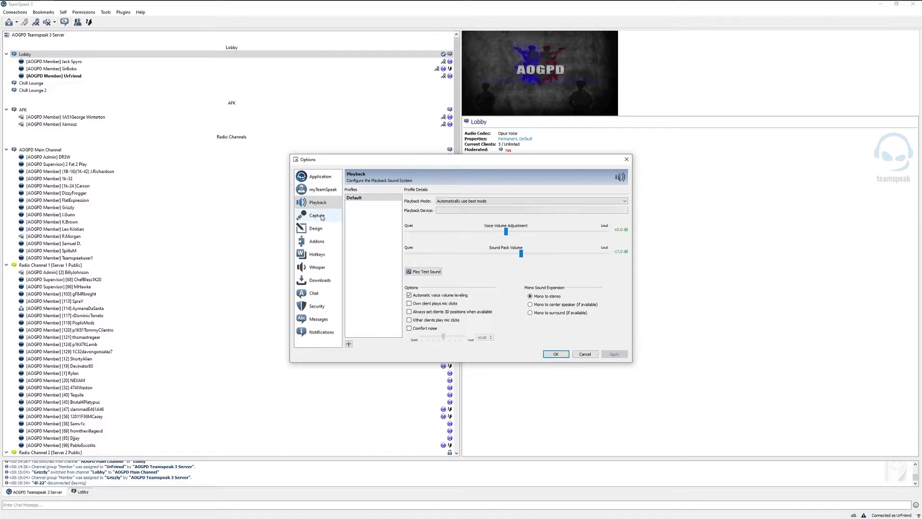
left_click(317, 216)
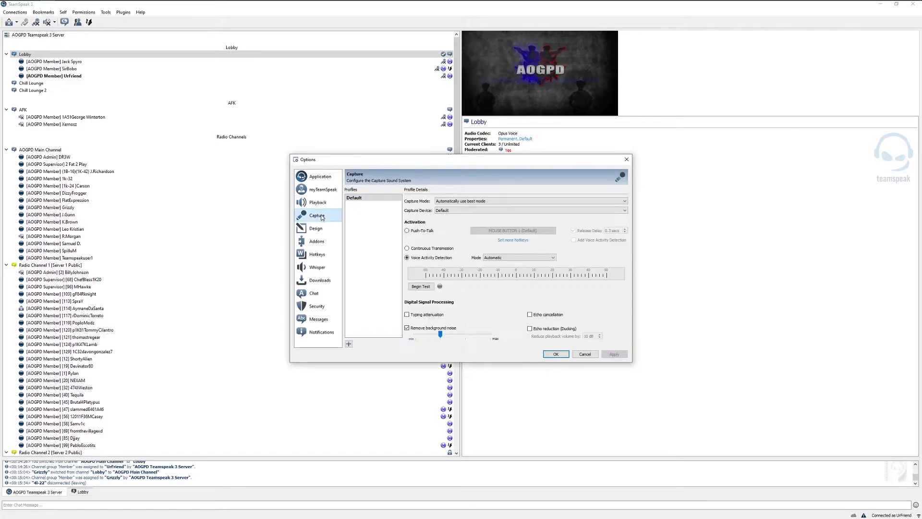
Capture from the Yeti Stereo Microphone using Push-To-Talk on Num 0, and apply.
left_click(445, 212)
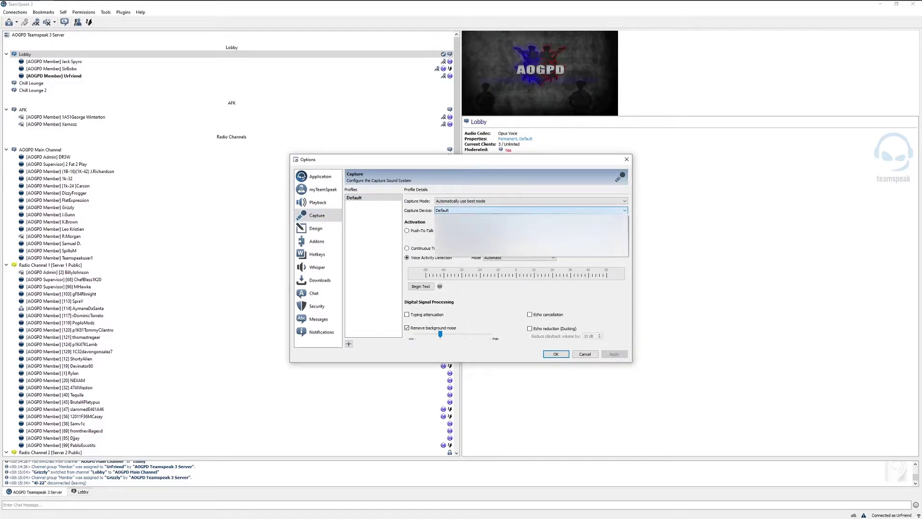
left_click(472, 246)
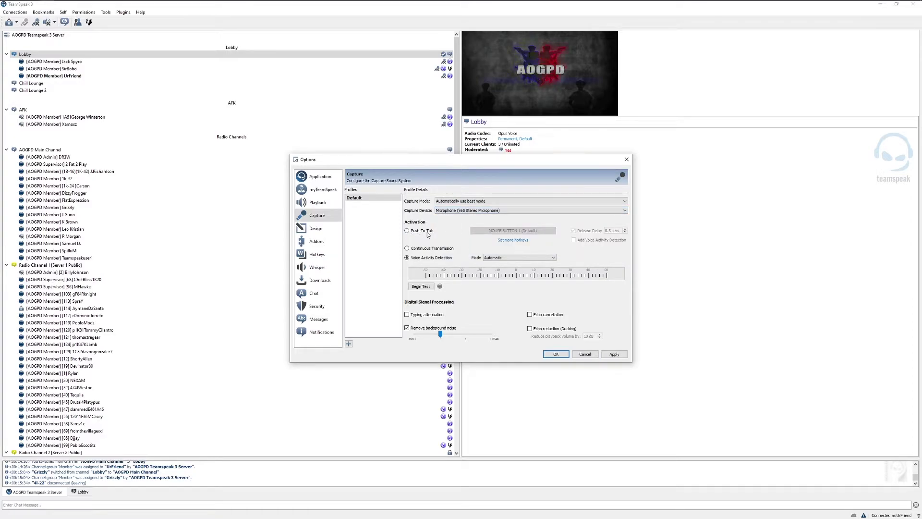
left_click(409, 233)
left_click(482, 234)
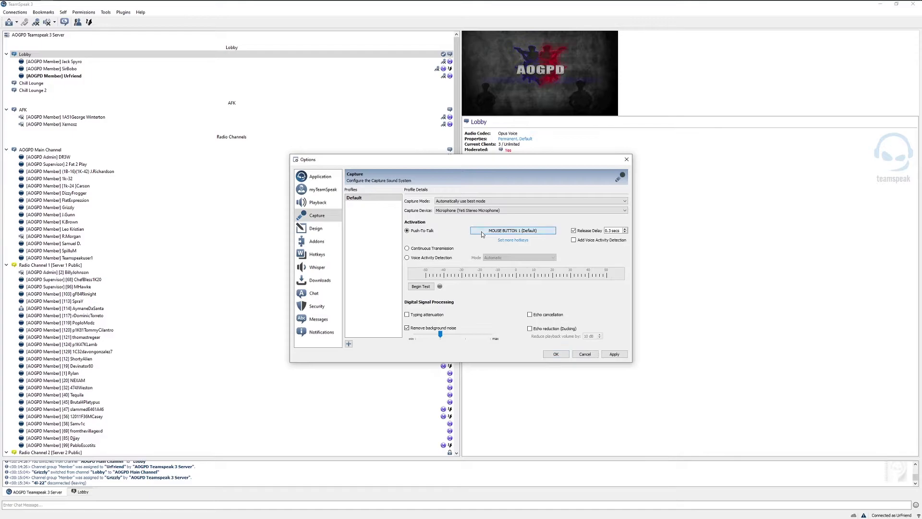
key("KP_0")
left_click(614, 354)
left_click(318, 203)
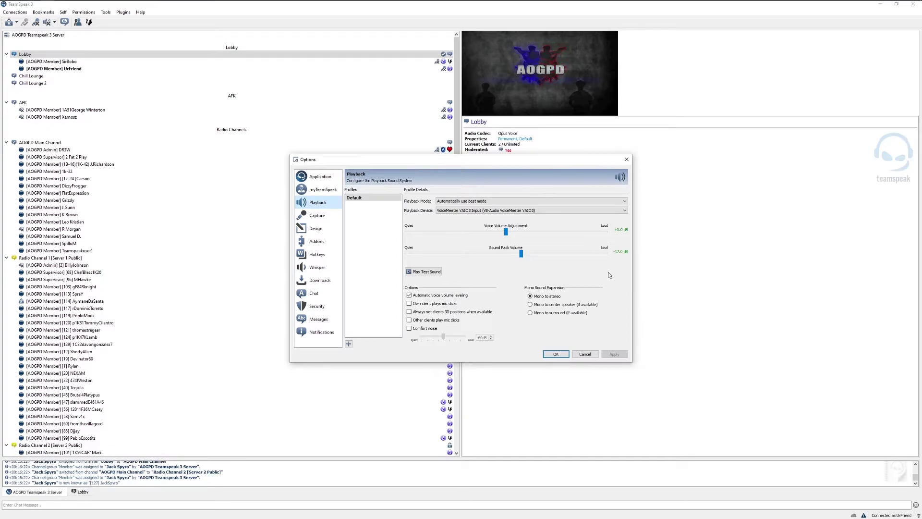
Cancel out of the Options dialog without further changes.
left_click(584, 354)
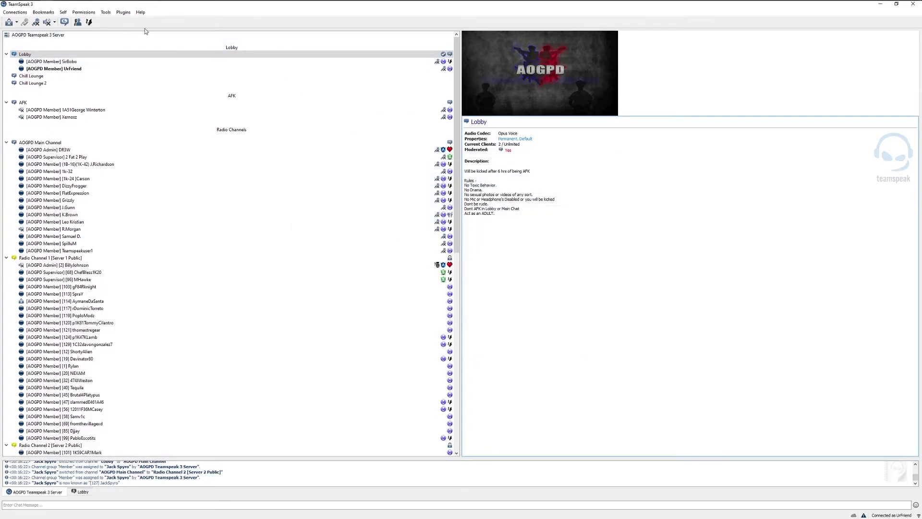
Set your sound pack to 'Sounds deactivated'.
left_click(66, 14)
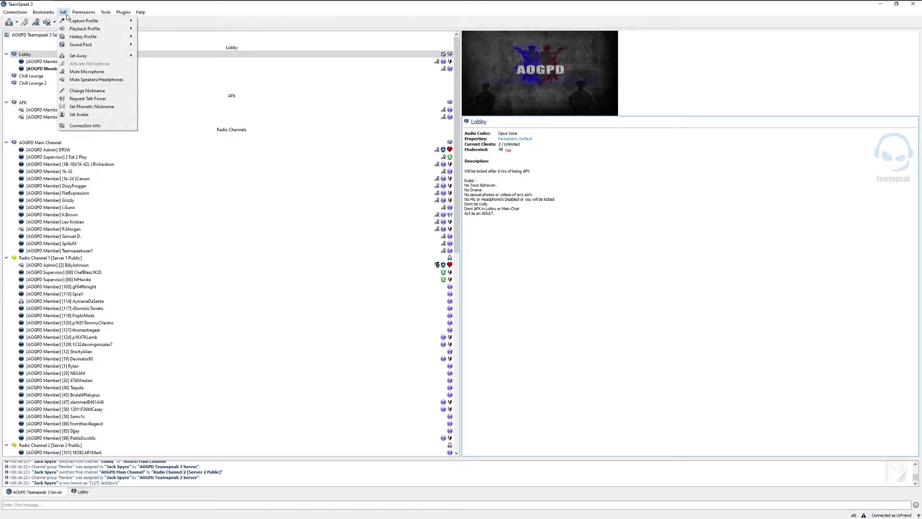
mouse_move(77, 45)
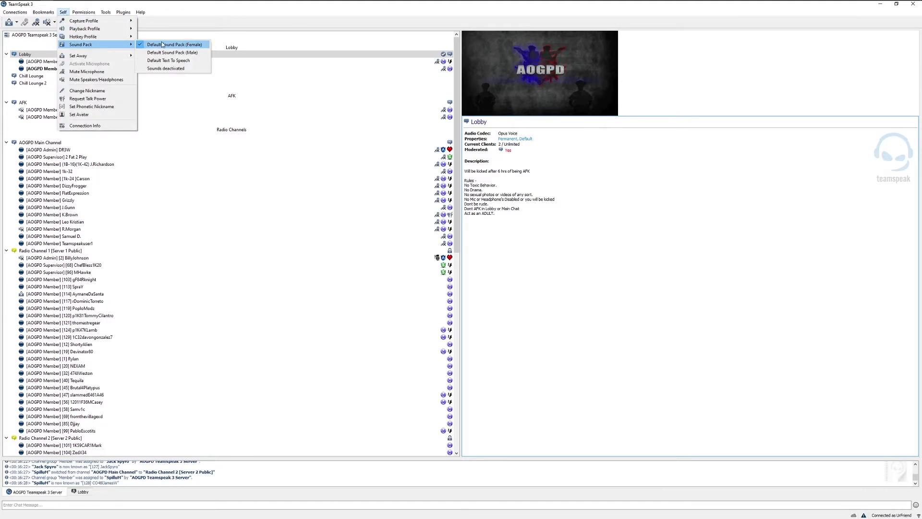
left_click(193, 71)
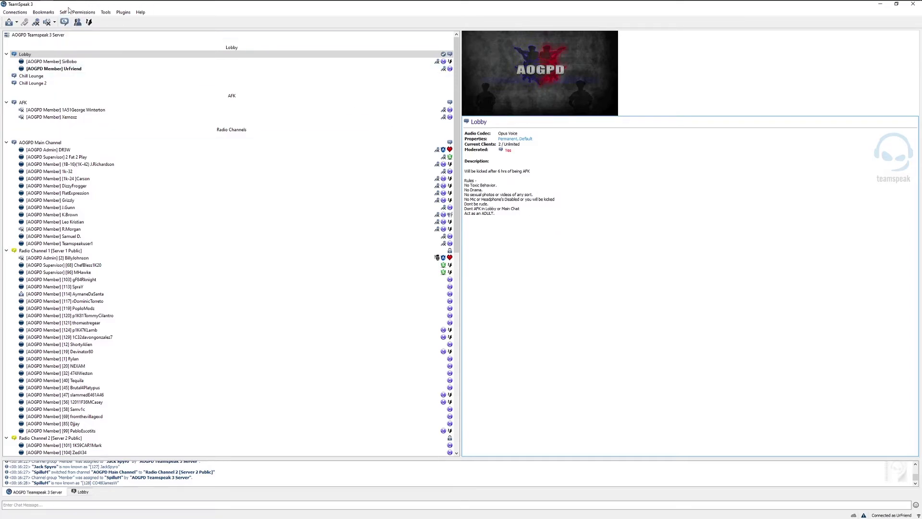
Review the saved bookmarks in the bookmark manager, then close it.
left_click(50, 13)
left_click(54, 28)
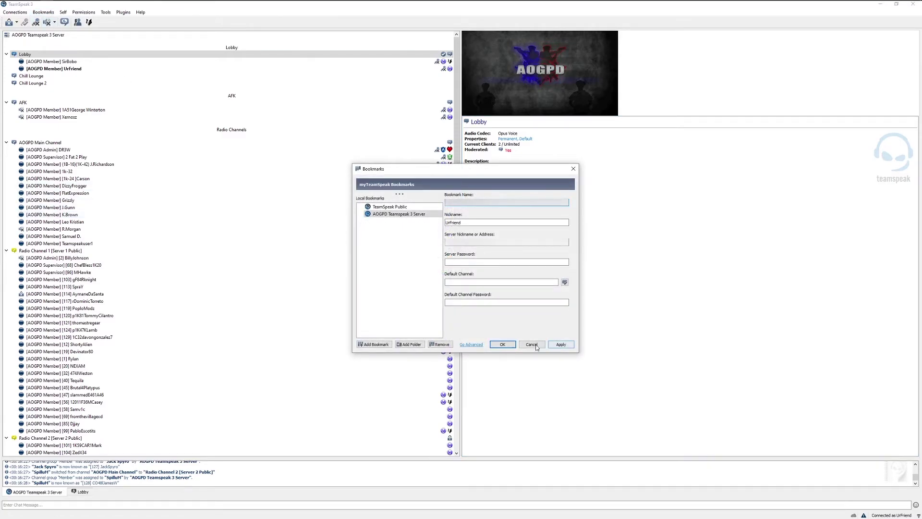
left_click(503, 345)
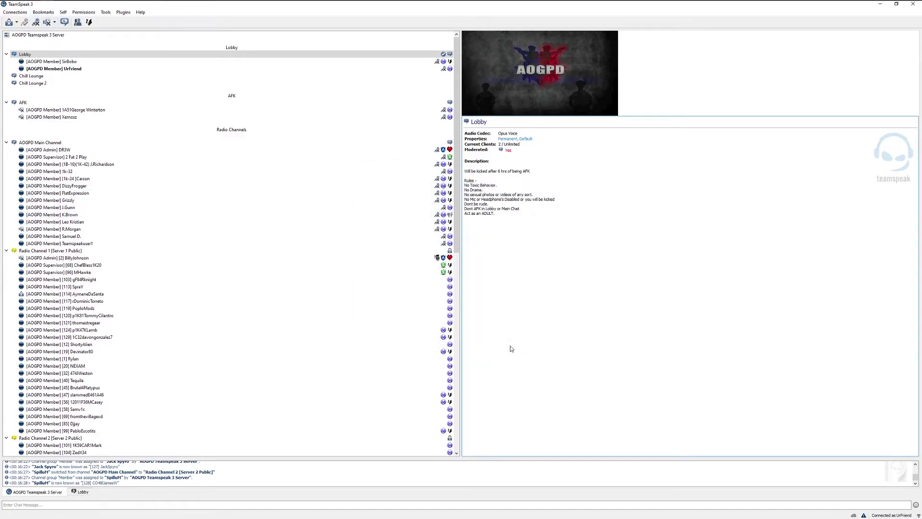
Connect to the AOGPD Teamspeak 3 Server from its bookmark and dismiss the welcome message.
left_click(44, 12)
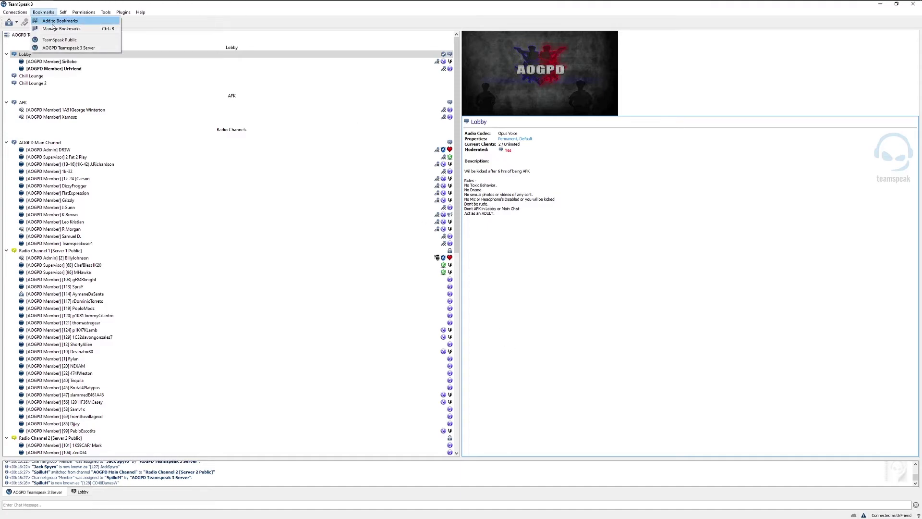
left_click(61, 48)
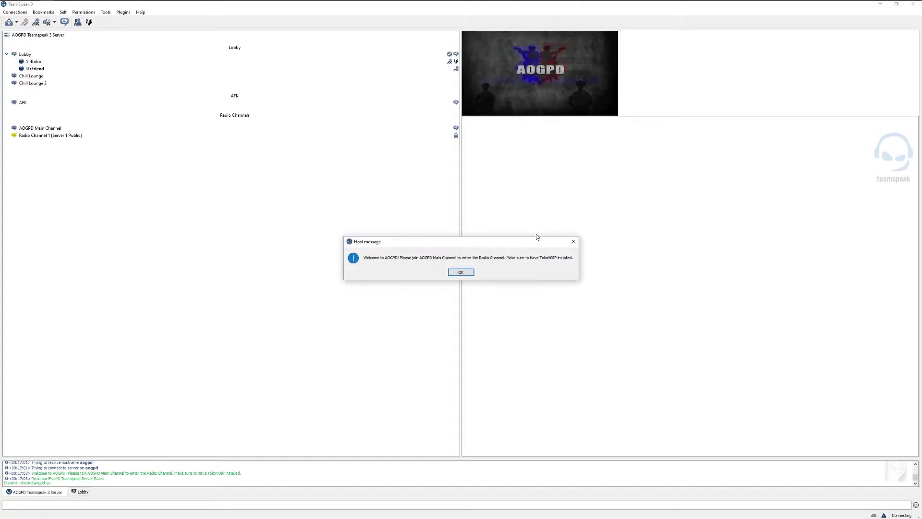
left_click(463, 273)
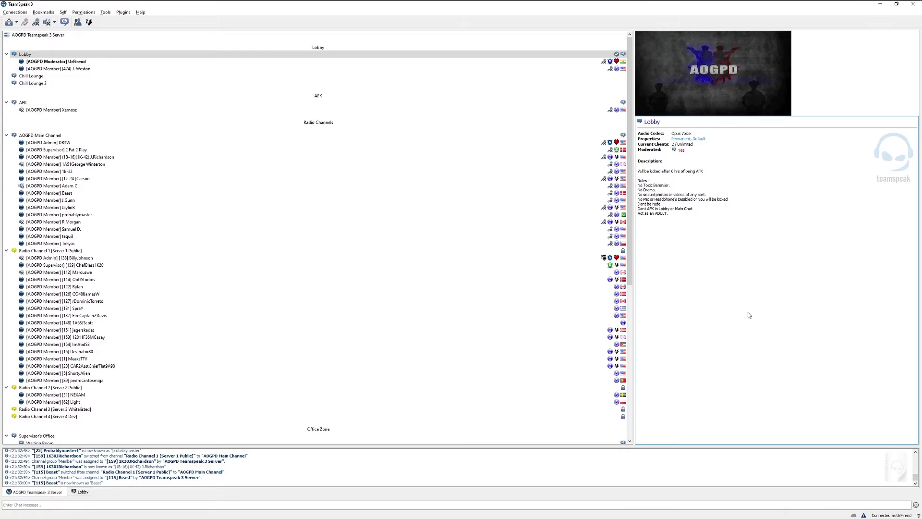
left_click(5, 13)
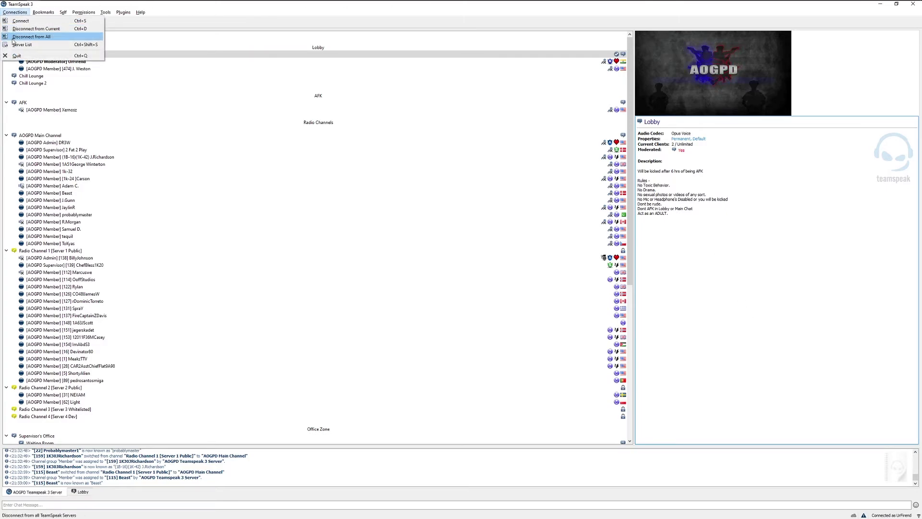
left_click(99, 114)
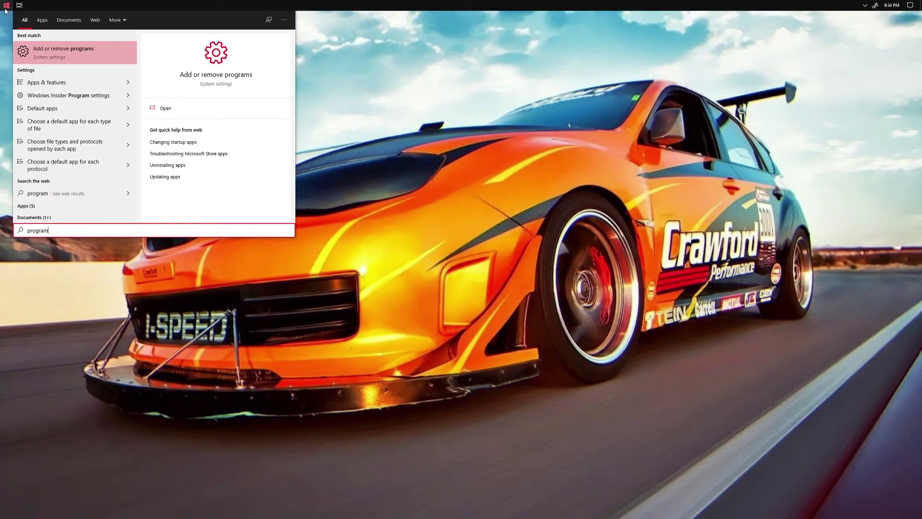
Open Add or remove programs and filter the installed apps list by 'teamsp'.
left_click(59, 49)
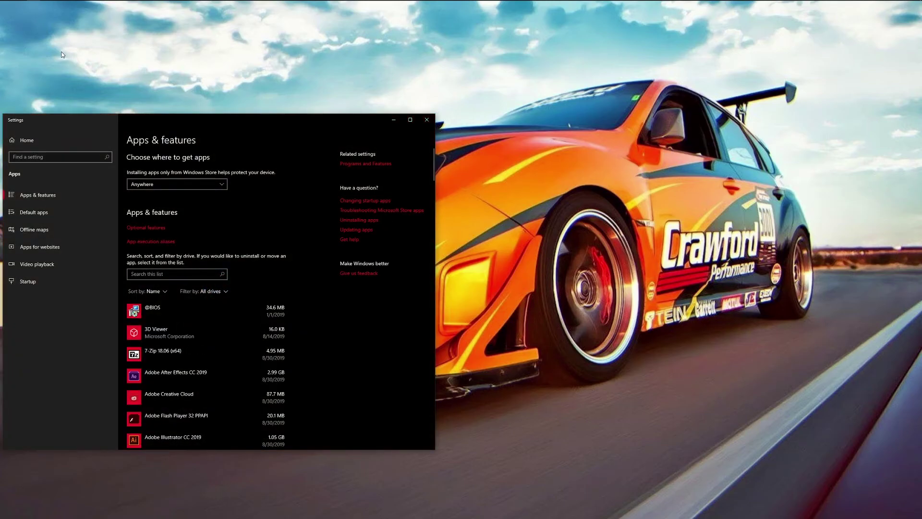
left_click(194, 273)
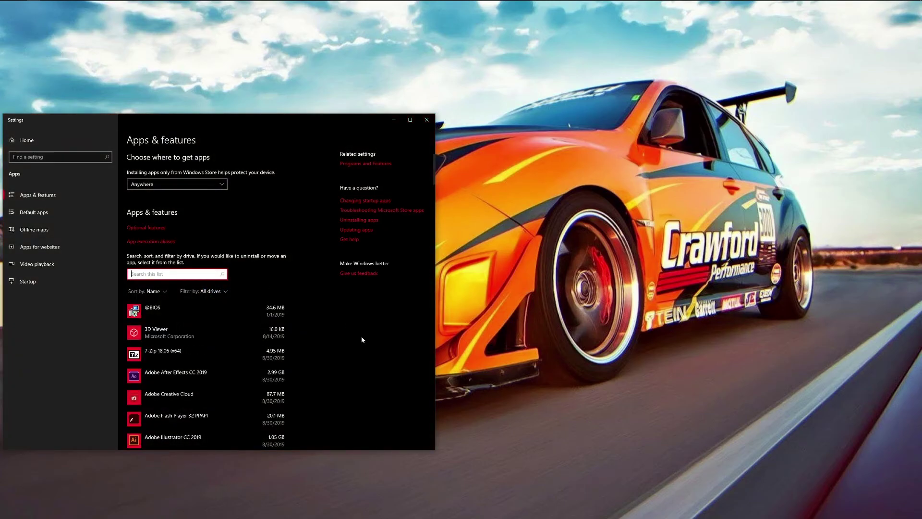
type("teamsp")
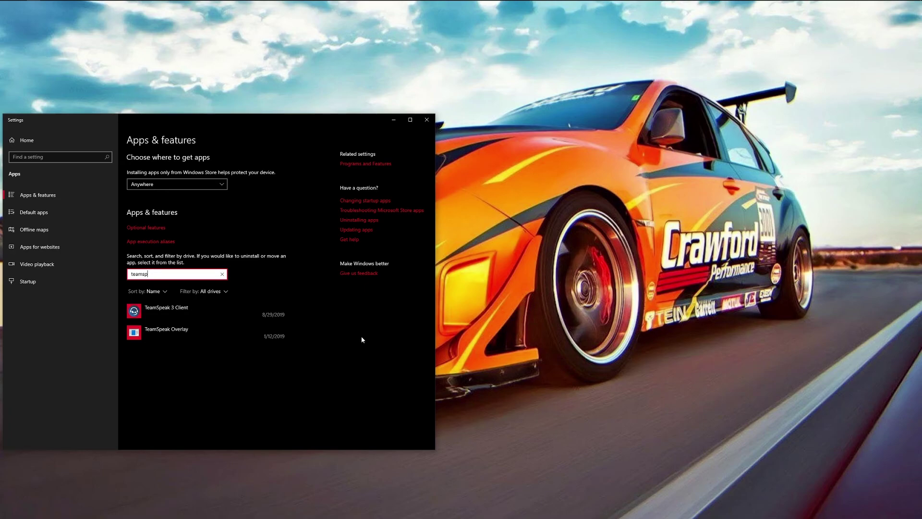
Remove TeamSpeak Overlay via the Overwolf uninstaller, close its Chrome page, then remove TeamSpeak 3 Client.
left_click(239, 336)
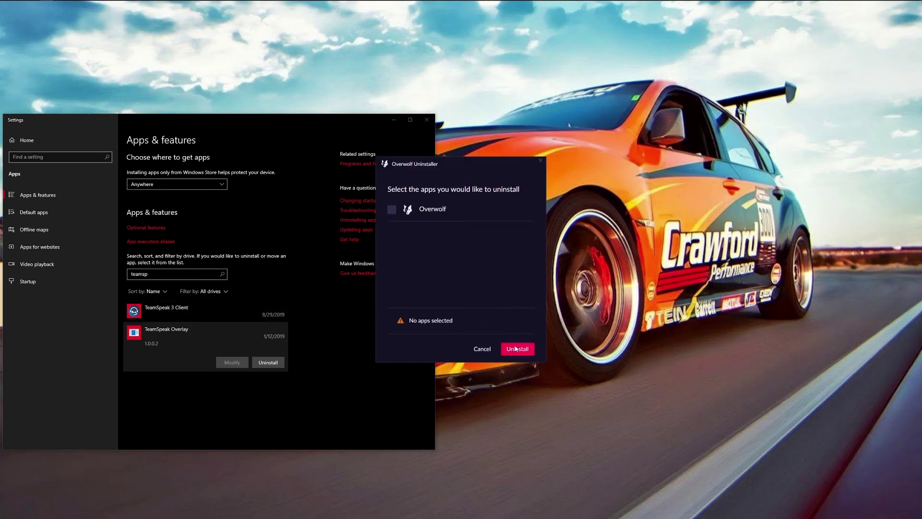
left_click(516, 349)
left_click(224, 314)
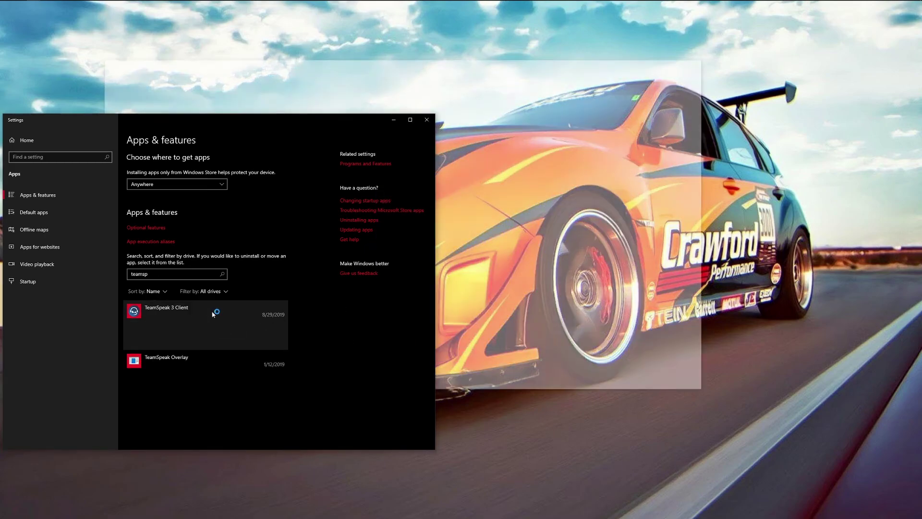
left_click(702, 61)
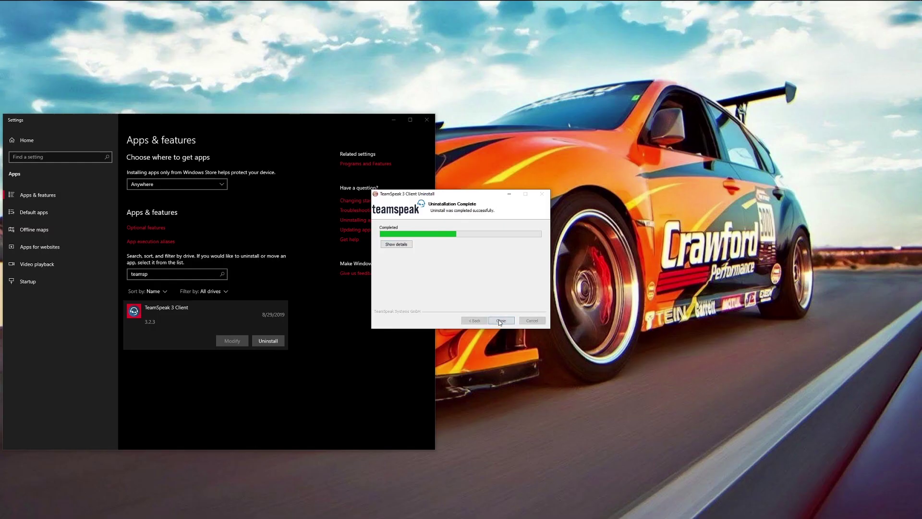
left_click(497, 320)
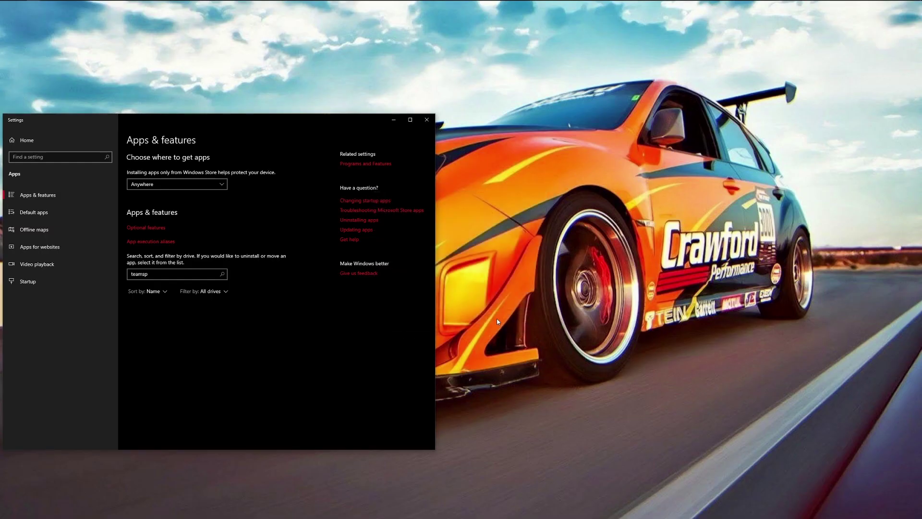